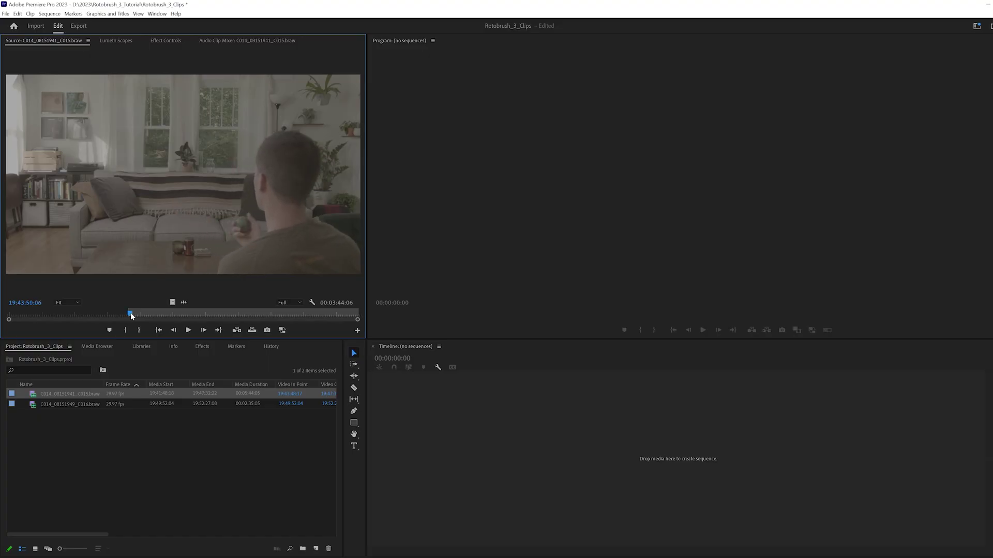
Mark the source Out point and stack the three clone takes on tracks V1–V3.
key("o")
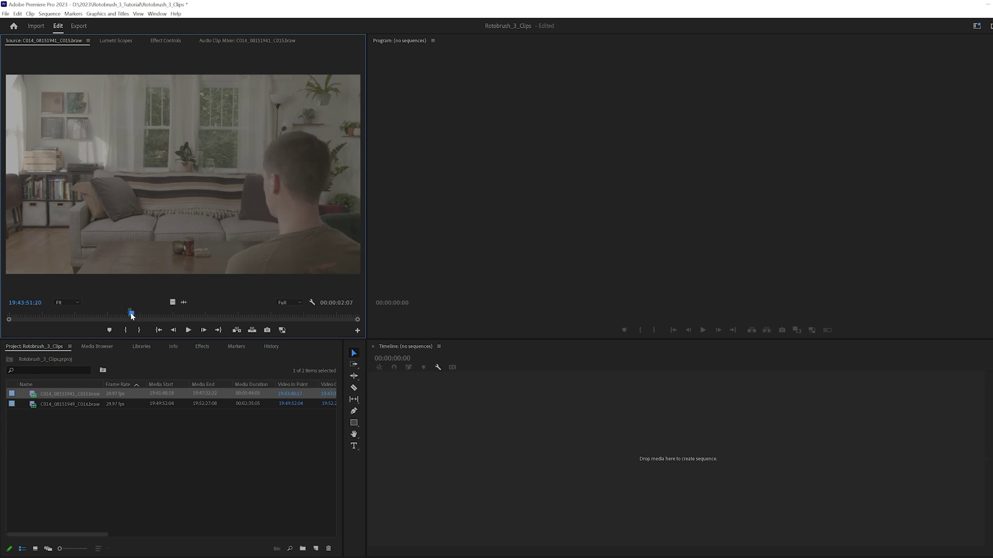
left_click_drag(33, 396, 519, 474)
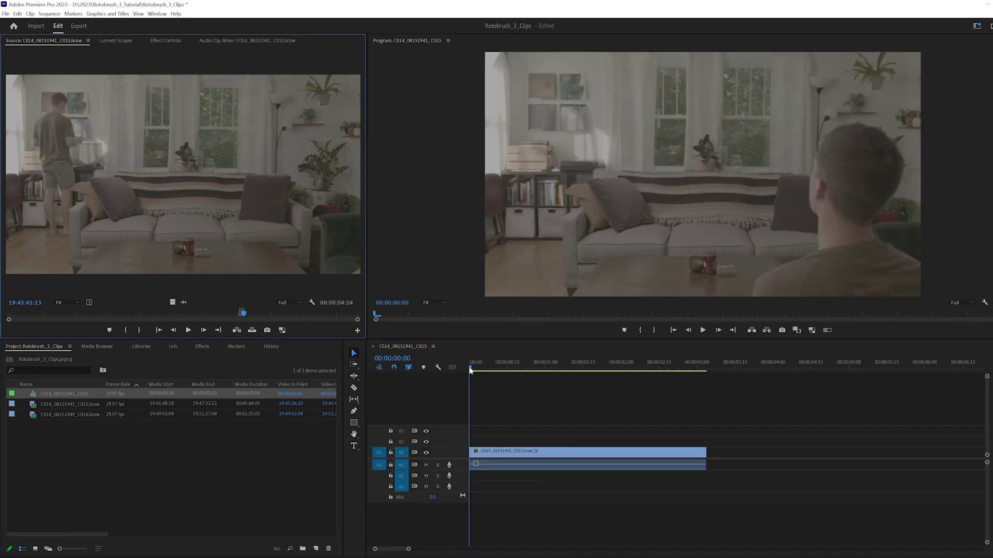
left_click_drag(183, 174, 465, 441)
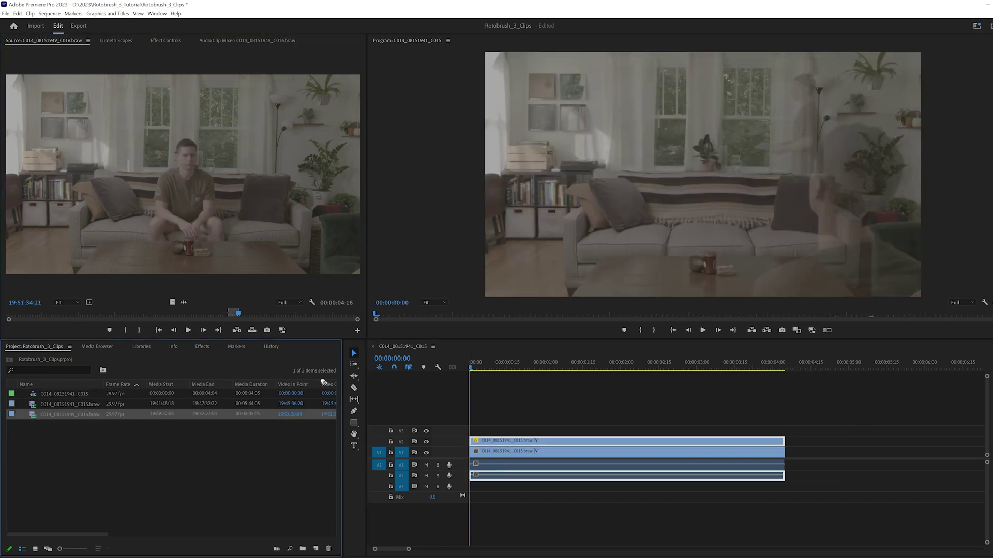
left_click_drag(324, 383, 512, 440)
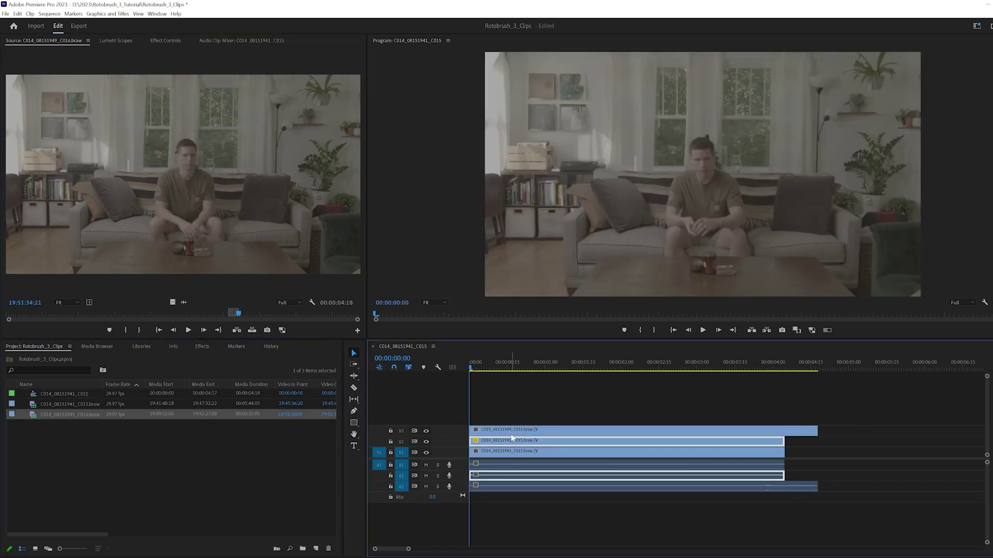
Lower the couch take C016's opacity to compare the overlapping takes.
left_click(512, 433)
left_click(165, 42)
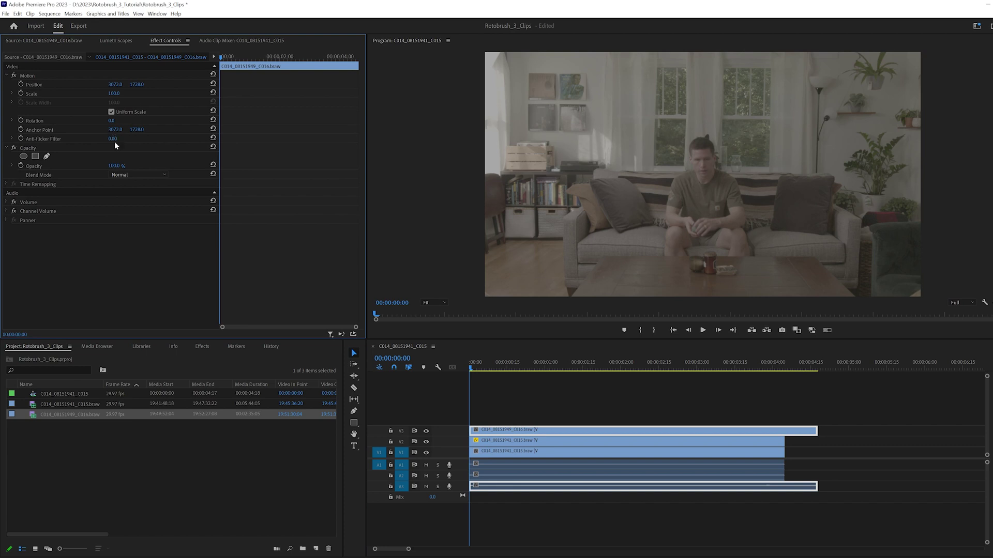
key("shift+2")
left_click(164, 41)
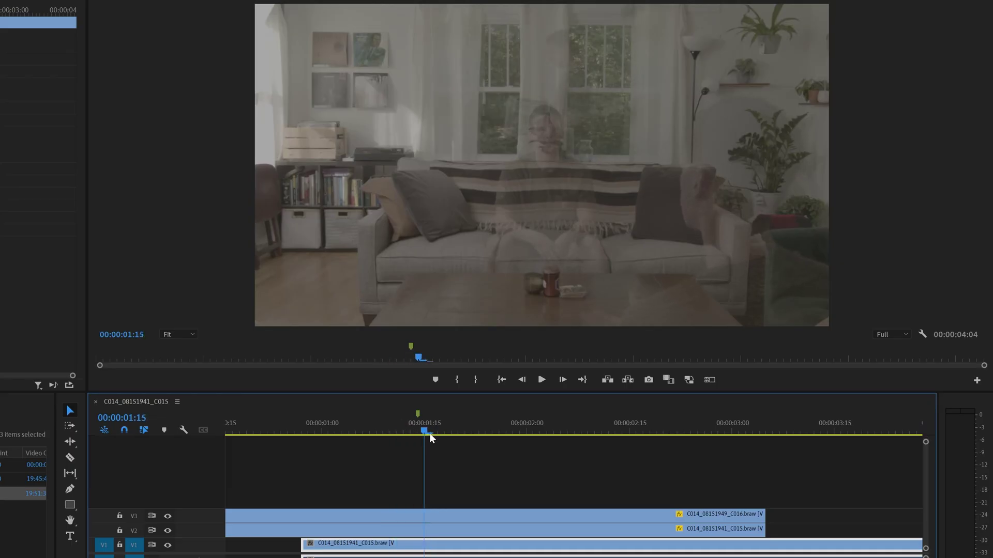
left_click_drag(431, 434, 468, 446)
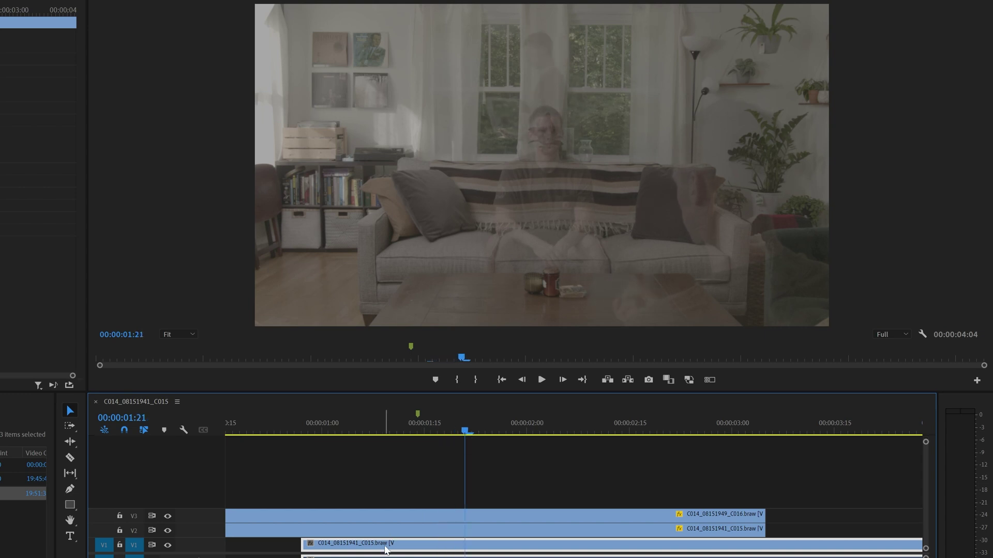
Shift the bottom take a few frames to align it, then restore the couch take to 100% opacity.
left_click_drag(385, 550, 406, 548)
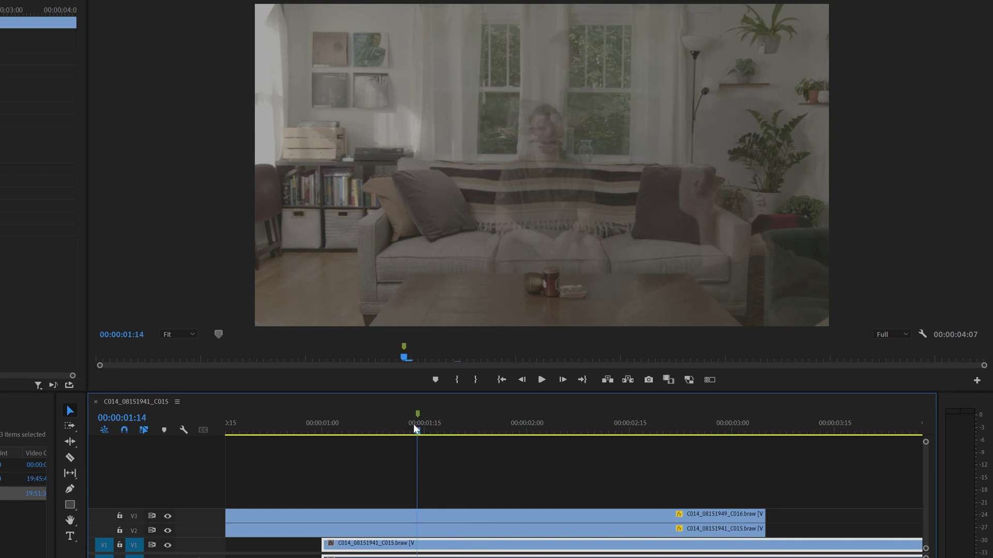
left_click_drag(457, 444, 479, 451)
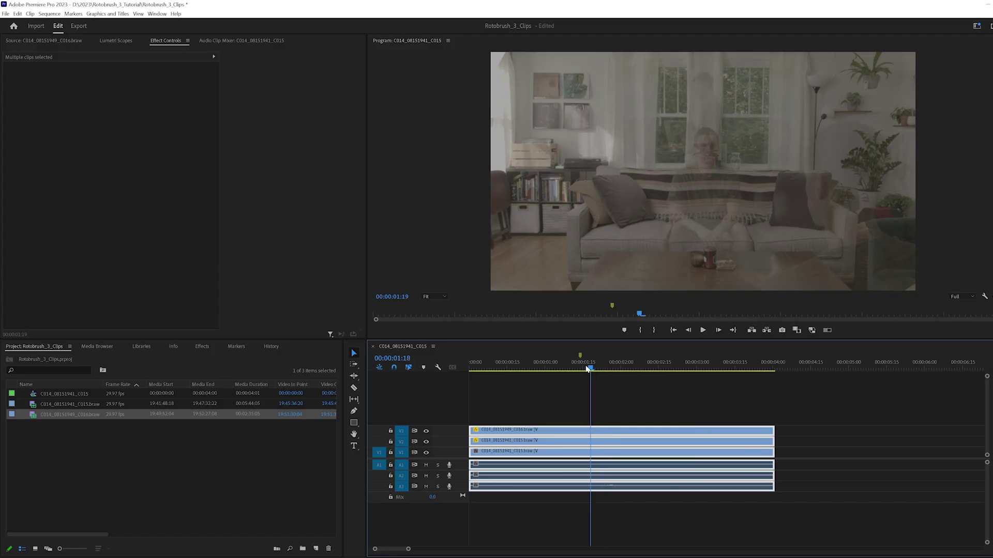
left_click_drag(588, 368, 551, 365)
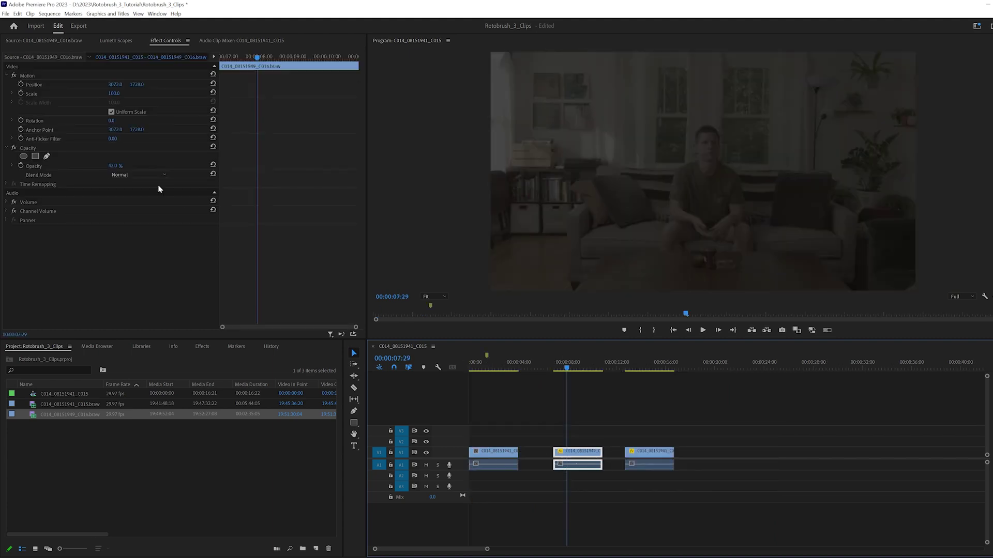
left_click_drag(118, 165, 150, 165)
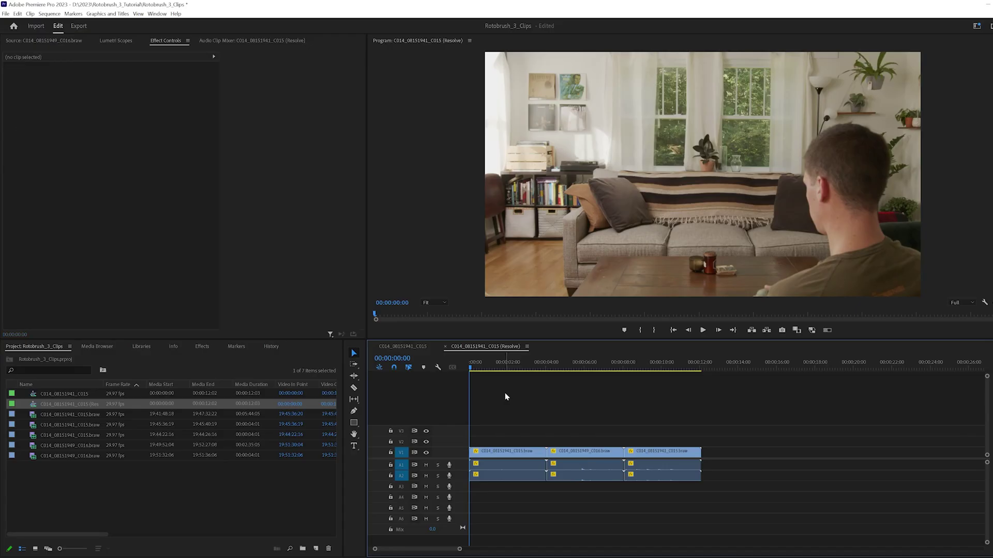
key("Down")
key("d")
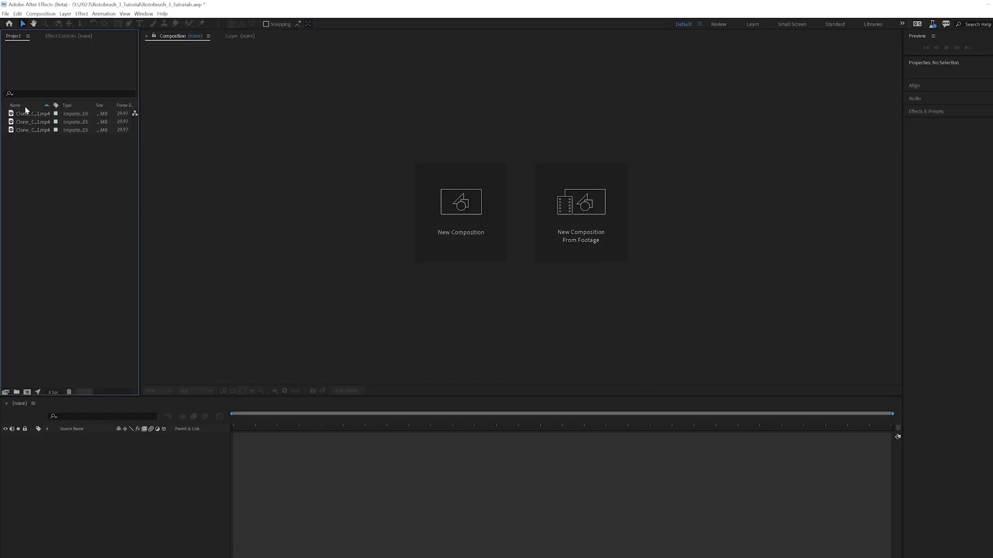
Drag the background footage into the timeline to create the Clone_Clip_Background_v1 composition.
left_click_drag(67, 483, 67, 484)
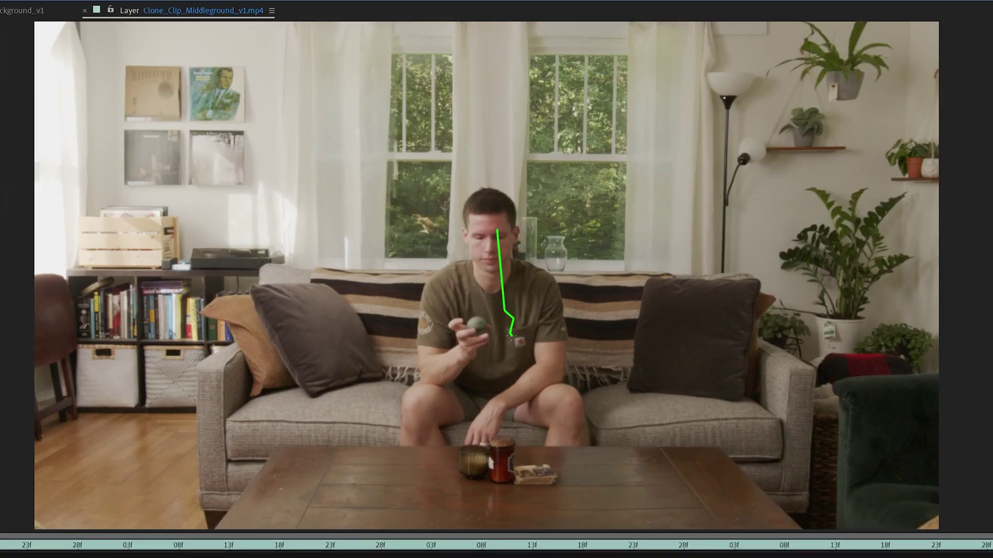
Paint Roto Brush strokes over the man's body, arm, shoulder and knees, subtracting the area beside his head.
left_click_drag(511, 337, 514, 354)
left_click_drag(465, 280, 434, 358)
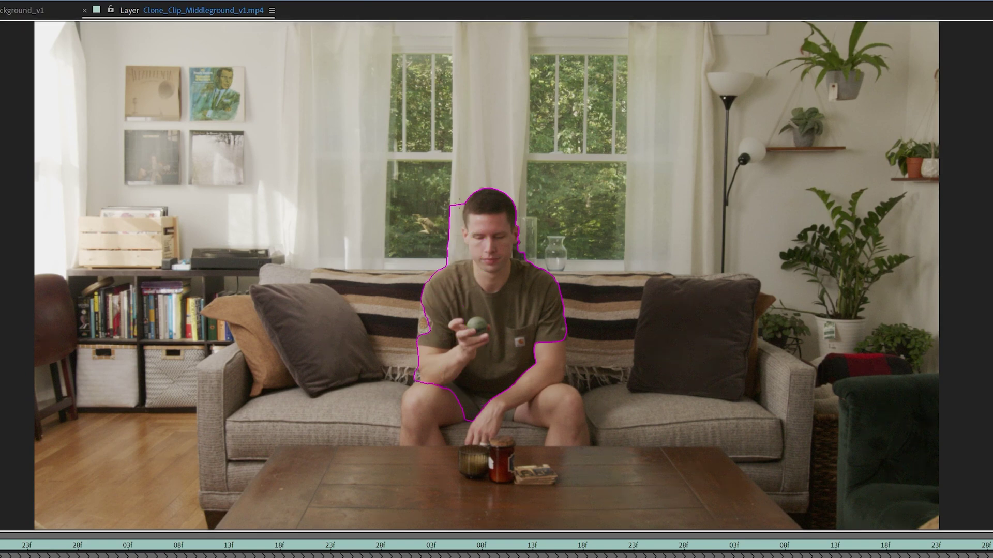
left_click_drag(443, 253, 439, 255)
left_click_drag(422, 300, 423, 320)
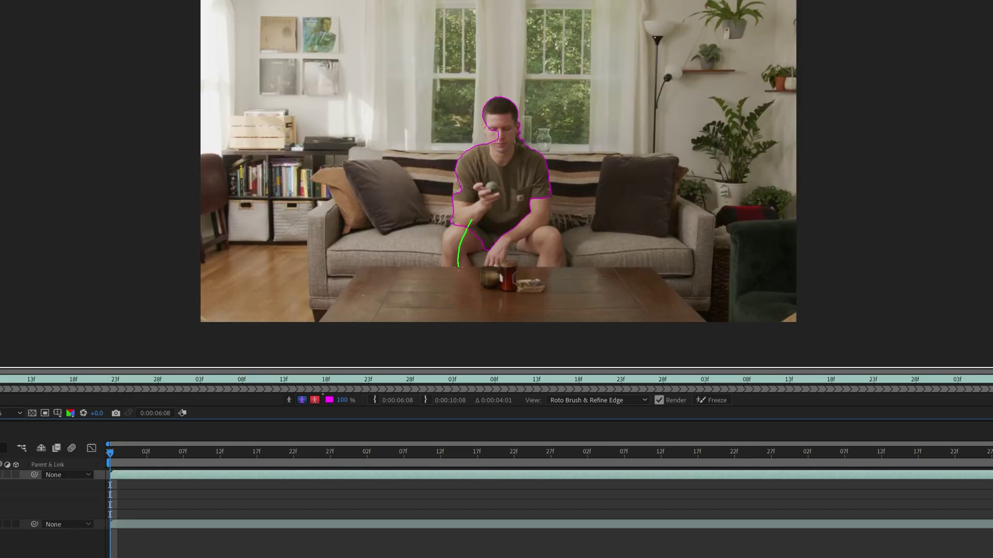
left_click_drag(459, 268, 551, 257)
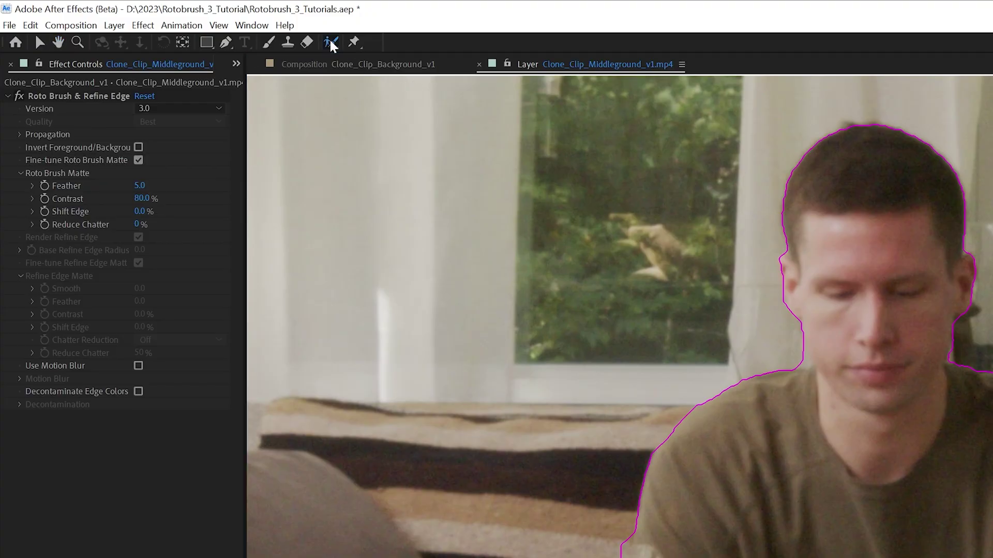
Alt-paint background around the shoulder, head edges and left ear, then propagate the matte through the clip.
left_click_drag(429, 115, 454, 111)
mouse_move(455, 223)
left_mouse_down()
mouse_move(432, 148)
mouse_move(434, 91)
mouse_move(453, 54)
mouse_move(506, 43)
mouse_move(570, 82)
mouse_move(580, 161)
mouse_move(567, 221)
mouse_move(613, 235)
left_mouse_up()
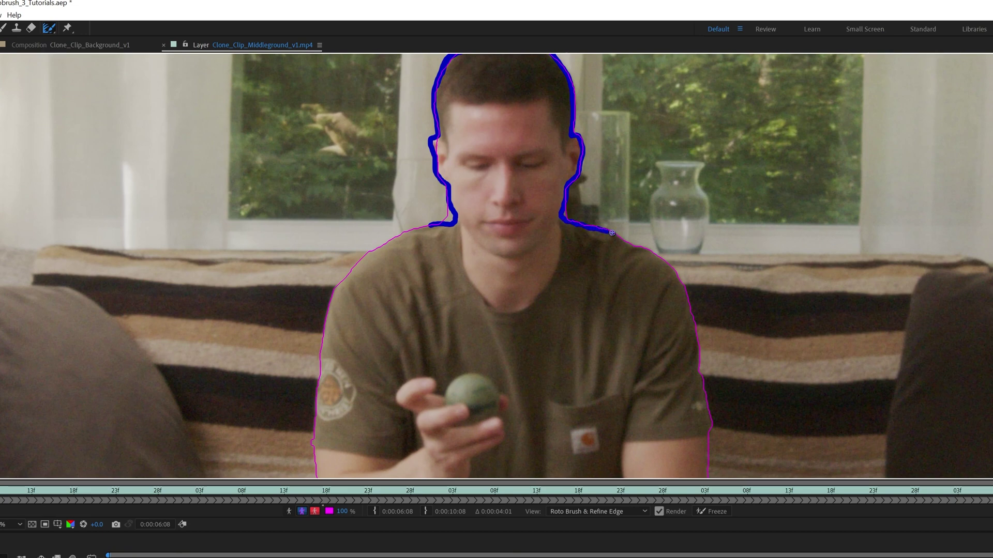
scroll(491, 206, "down", 2)
scroll(491, 206, "up", 2)
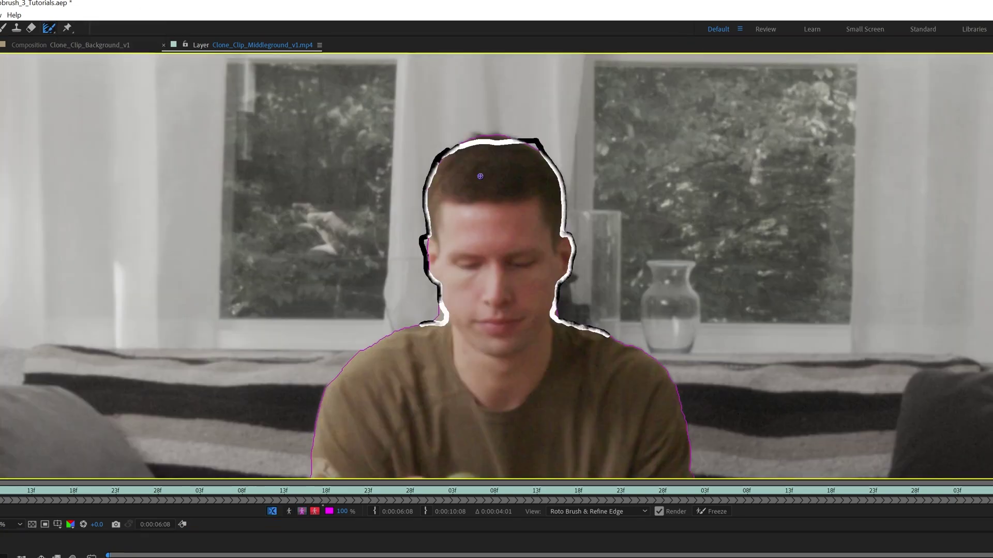
mouse_move(448, 145)
left_mouse_down()
mouse_move(517, 135)
mouse_move(436, 159)
left_mouse_up()
left_click_drag(423, 233, 427, 246)
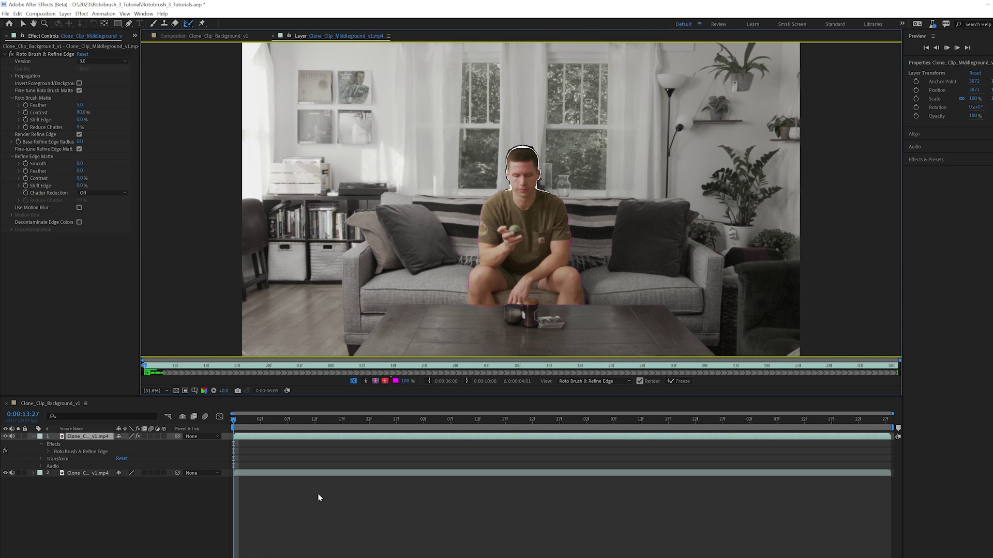
key("space")
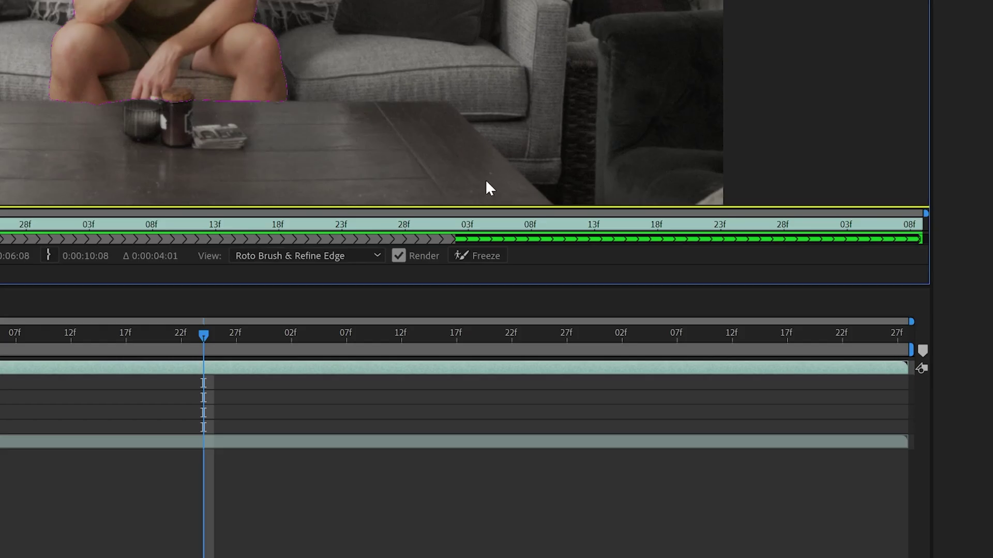
Freeze the matte and set Refine Edge Shift Edge to -43% with Smoother chatter reduction.
left_click(671, 381)
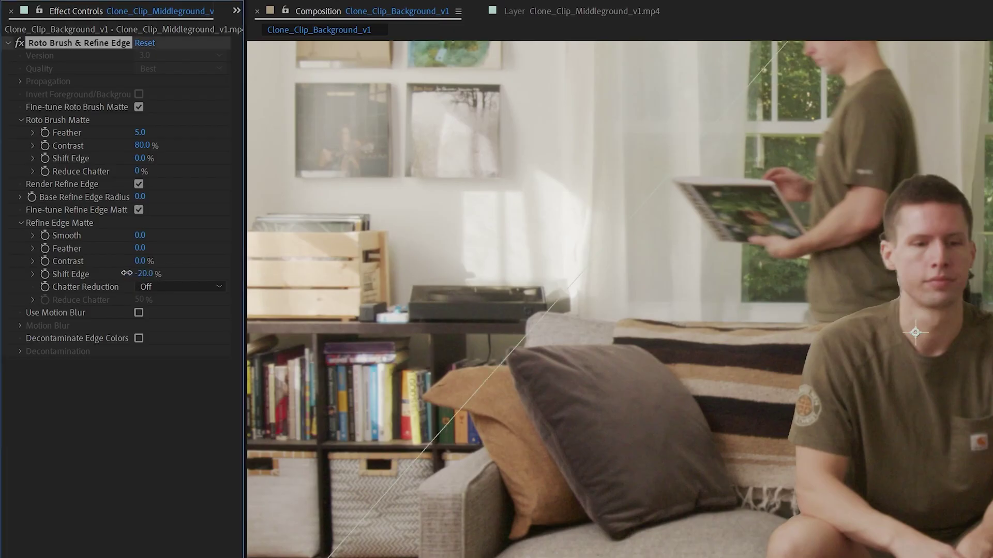
left_click_drag(135, 273, 133, 277)
left_click(178, 286)
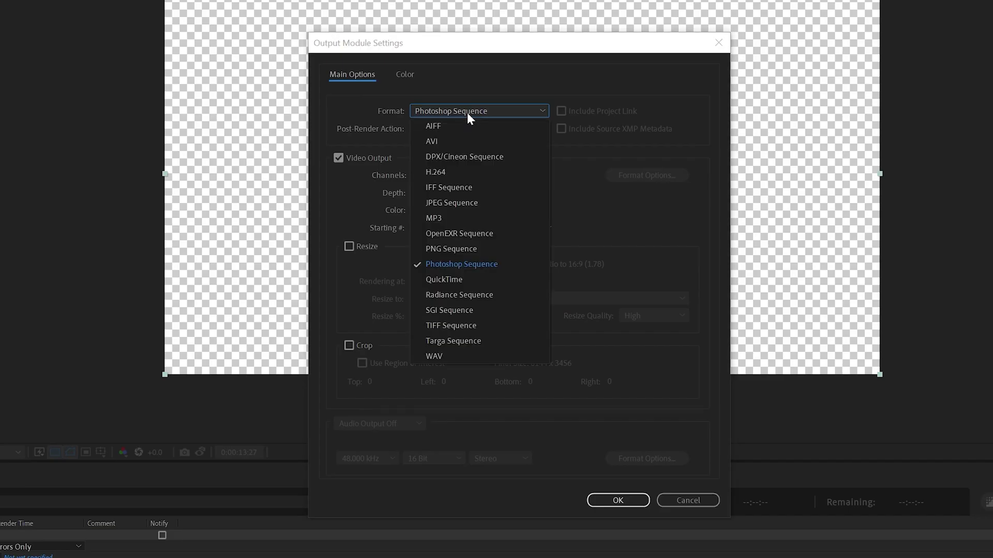
Set the render output to QuickTime with an RGB+Alpha channel.
left_click(421, 339)
left_click(429, 176)
left_click(447, 220)
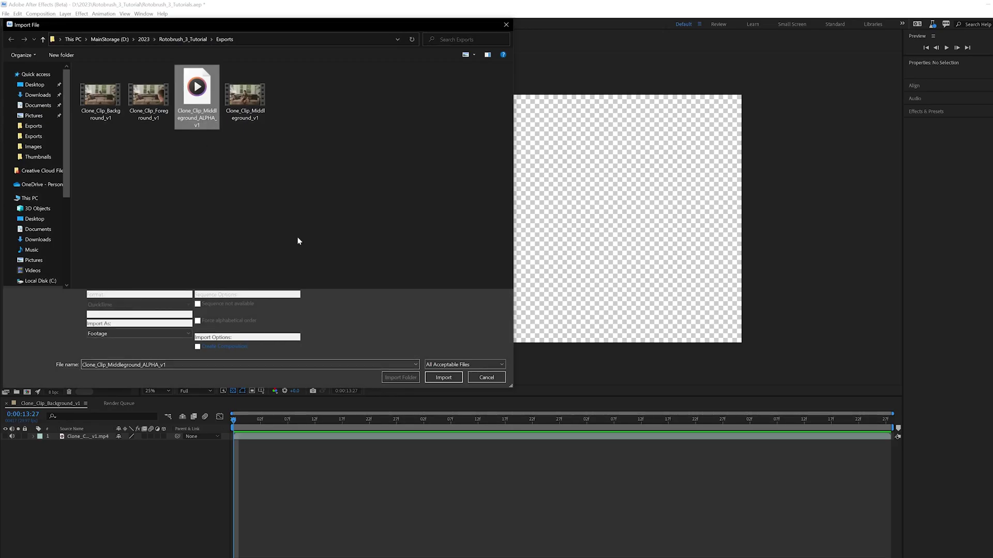
Import the rendered Clone_Clip_Middleground_ALPHA_v1 .mov and delete the original roto layer.
left_click(443, 377)
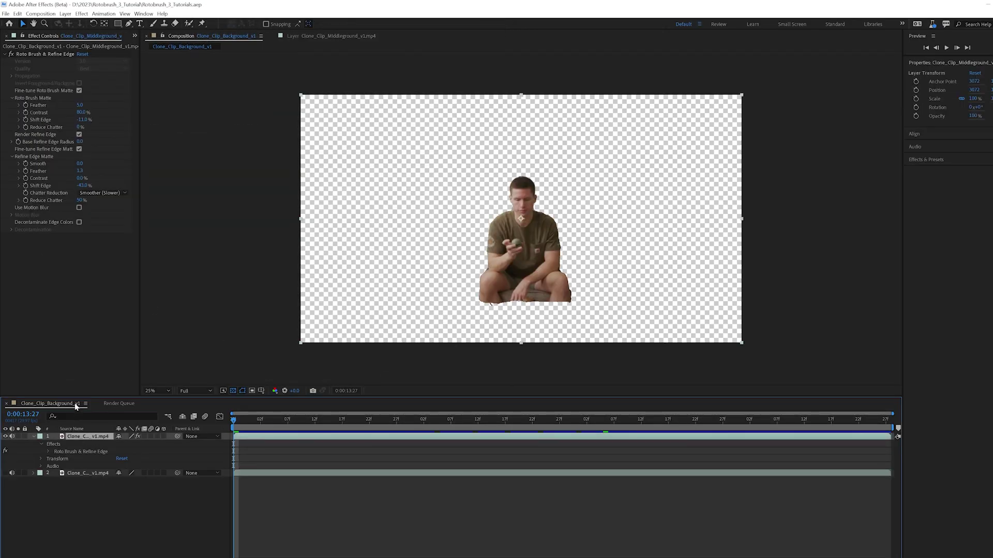
key("Delete")
left_click(13, 36)
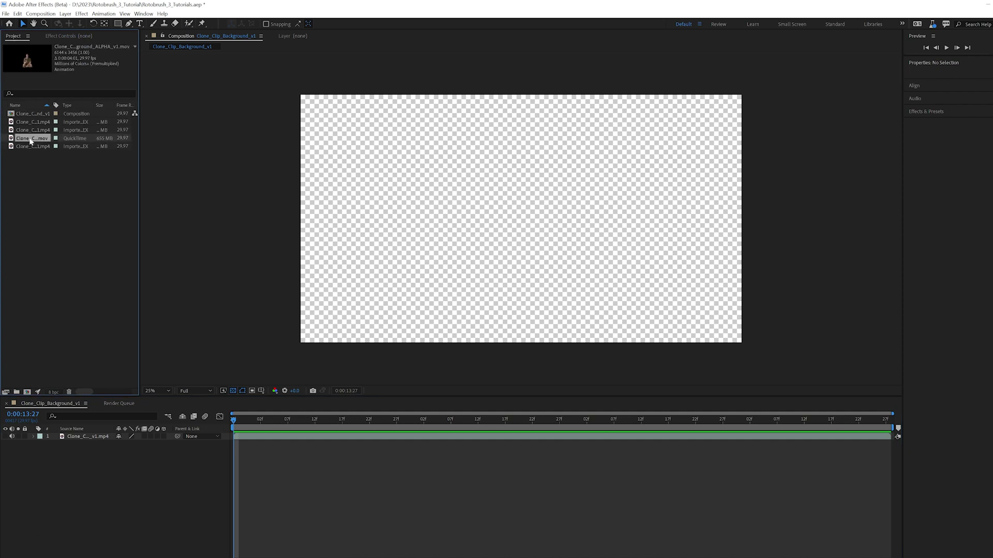
Add the middleground and foreground cutouts above the re-enabled room background, then select the top layer.
left_click_drag(32, 139, 259, 442)
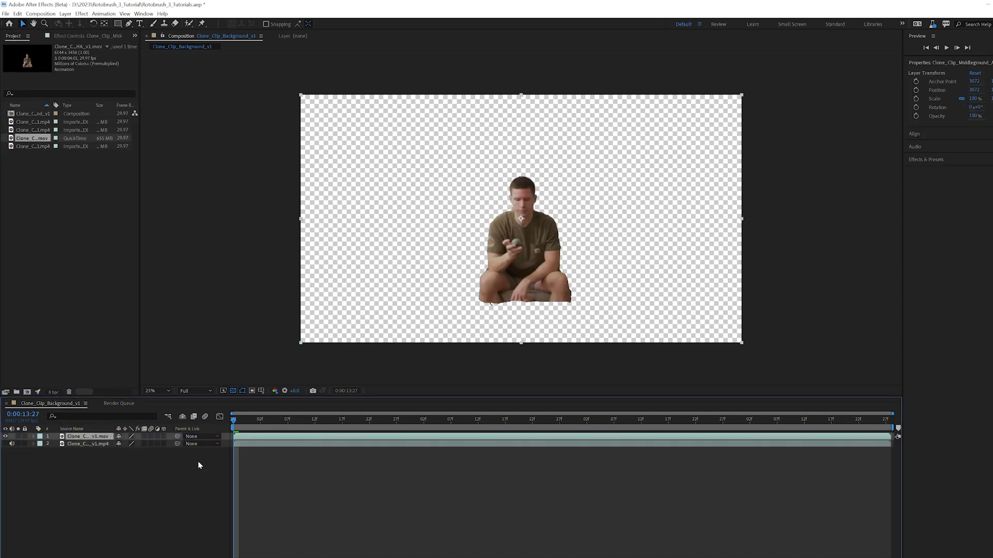
left_click(5, 444)
left_click_drag(32, 130, 82, 439)
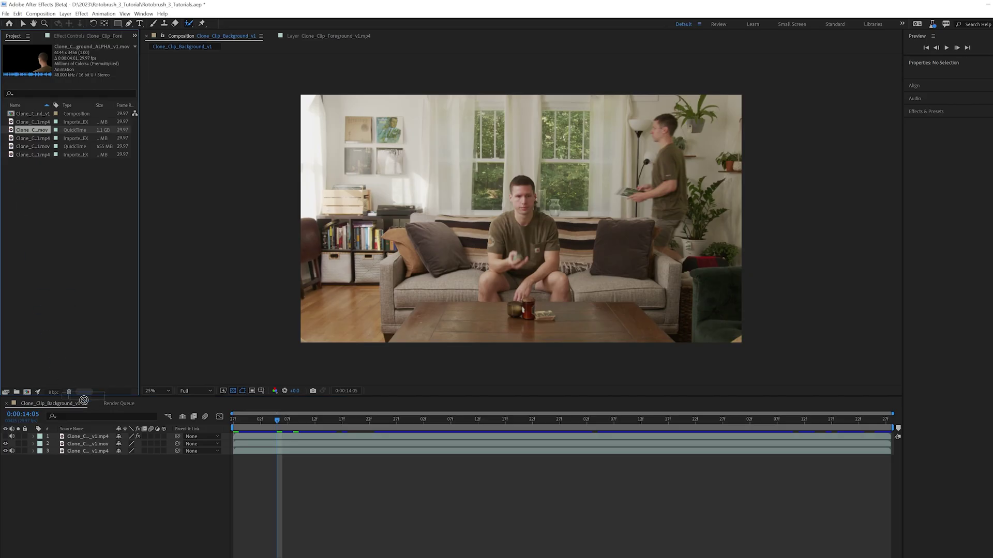
left_click_drag(83, 401, 297, 440)
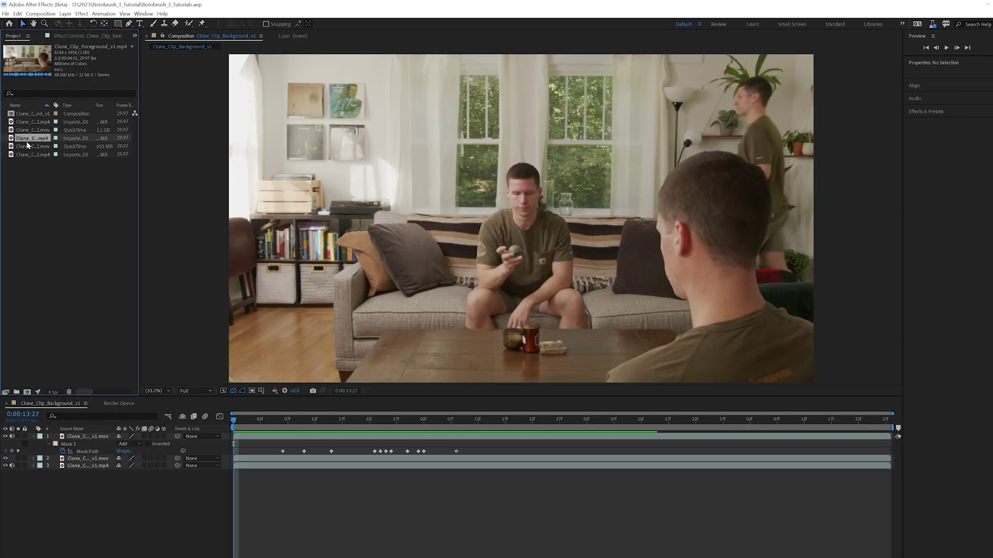
left_click(85, 437)
Draw a feathered (39+ px) ellipse mask around the ball, keyframe its path, and trim the layer's in-point.
left_click(117, 24)
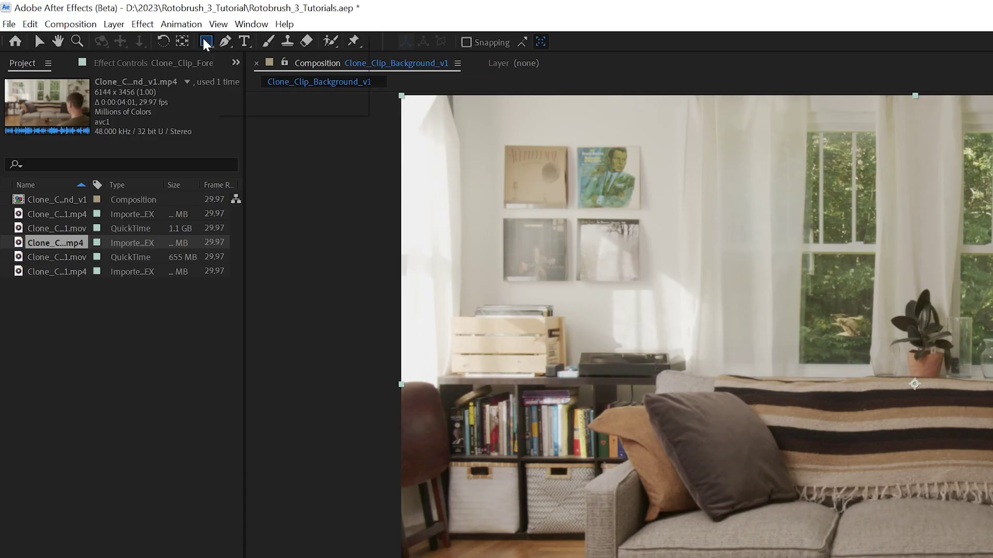
left_click(205, 44)
left_click(264, 73)
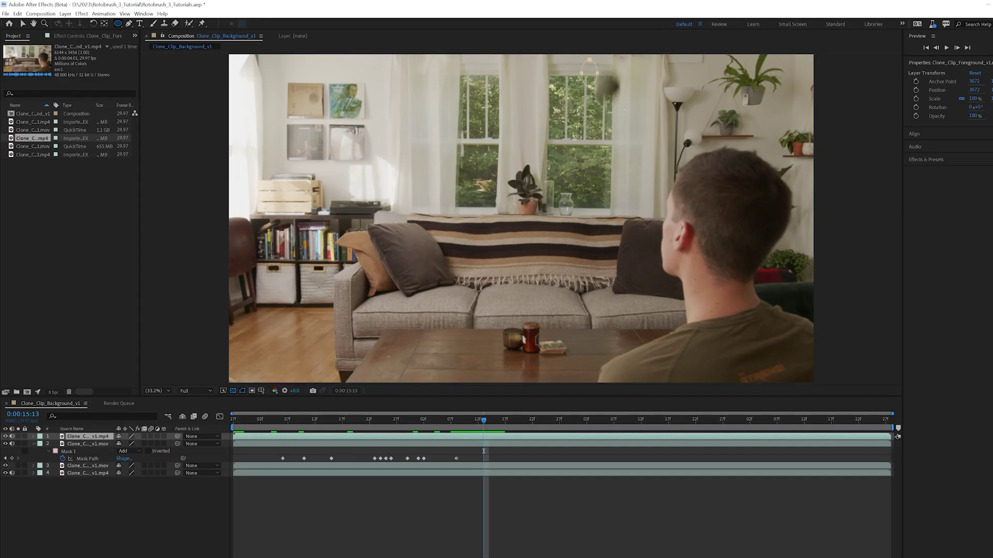
left_click_drag(625, 110, 632, 112)
left_click(50, 451)
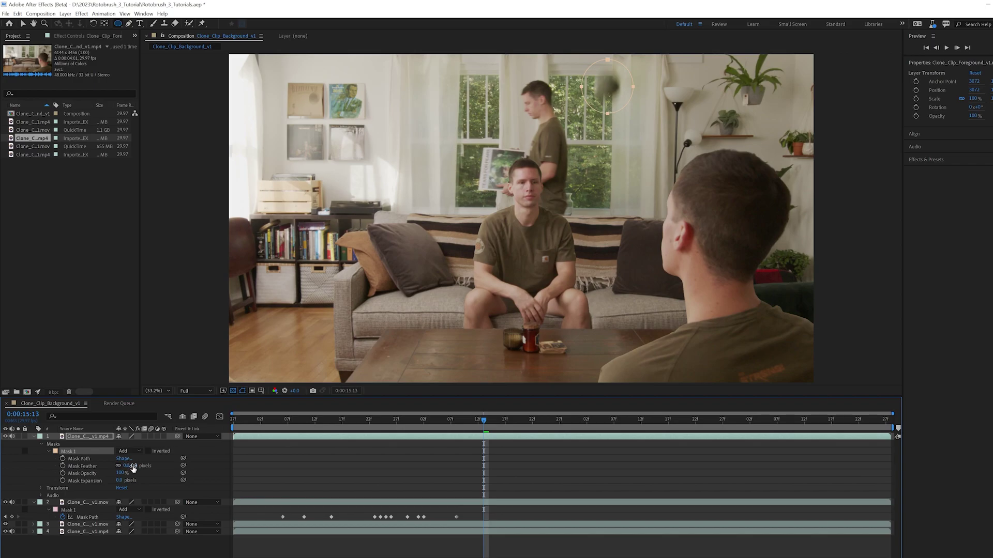
left_click_drag(128, 466, 154, 471)
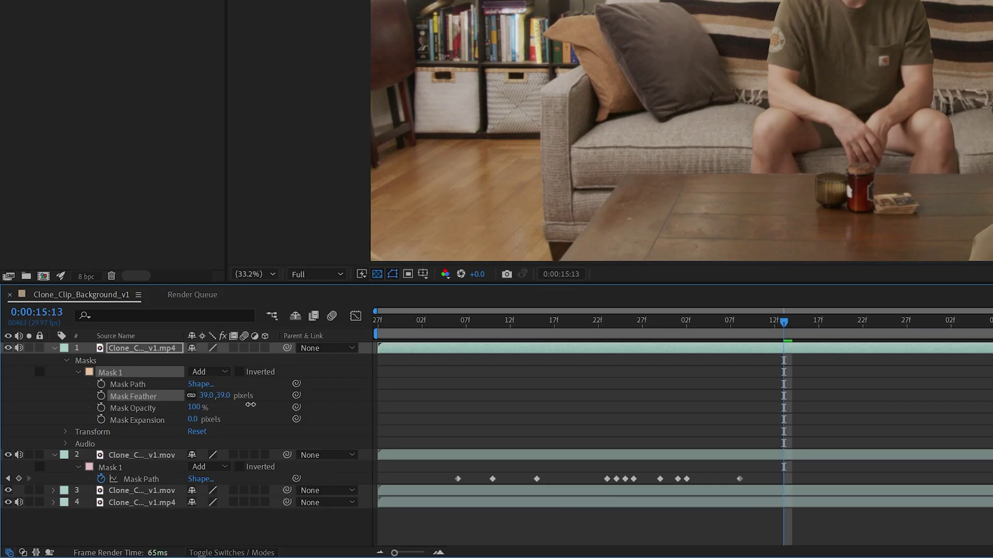
left_click_drag(250, 405, 259, 407)
left_click(101, 385)
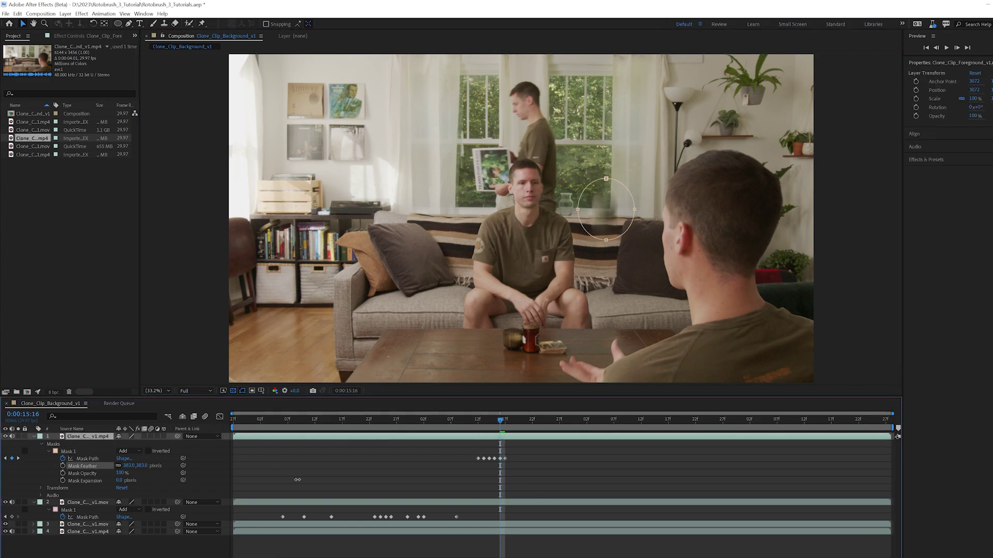
left_click_drag(234, 436, 475, 433)
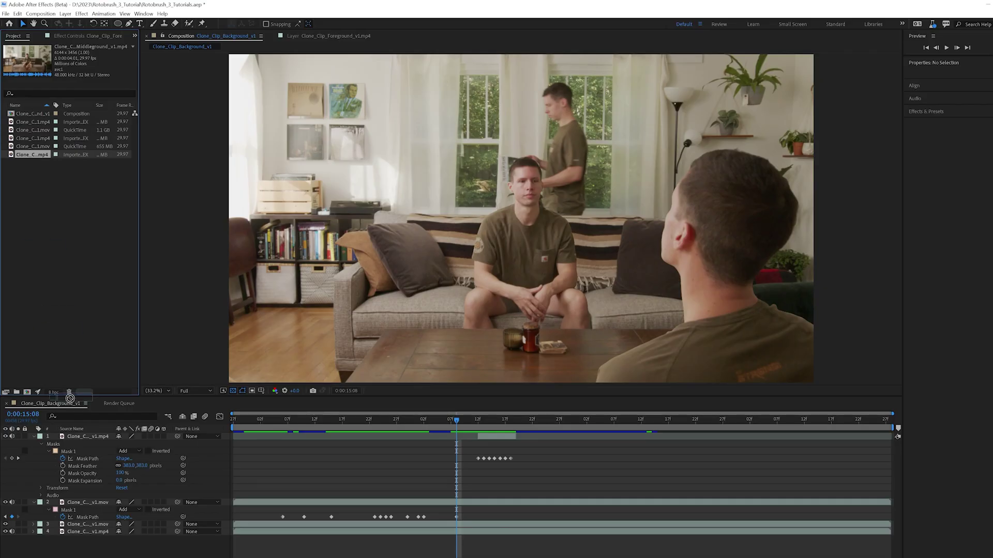
Add the middleground clone clip, move the mask frame by frame to follow the ball, and preview.
left_click_drag(70, 398, 83, 439)
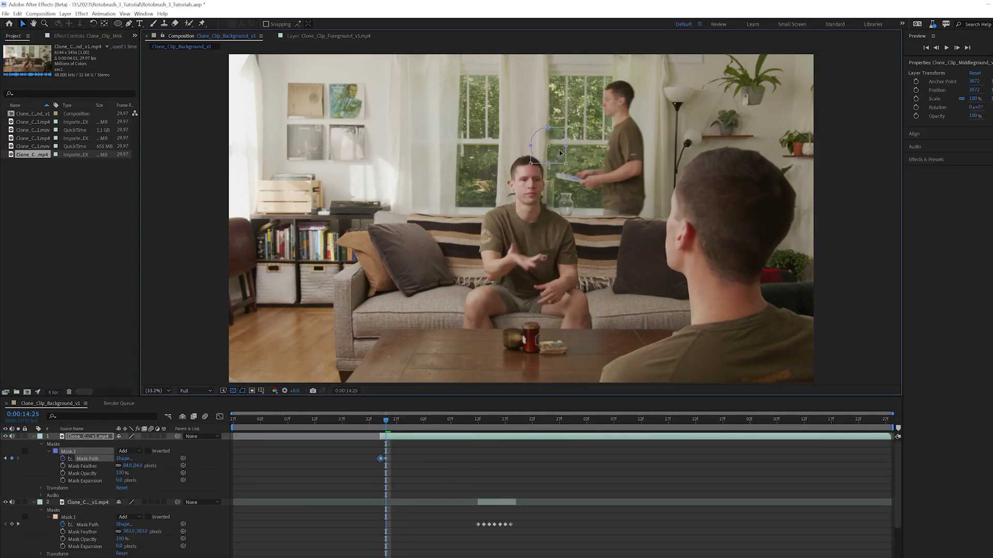
left_click(396, 419)
left_click_drag(551, 124, 558, 79)
left_click(402, 420)
left_click(407, 420)
left_click(444, 512)
key("space")
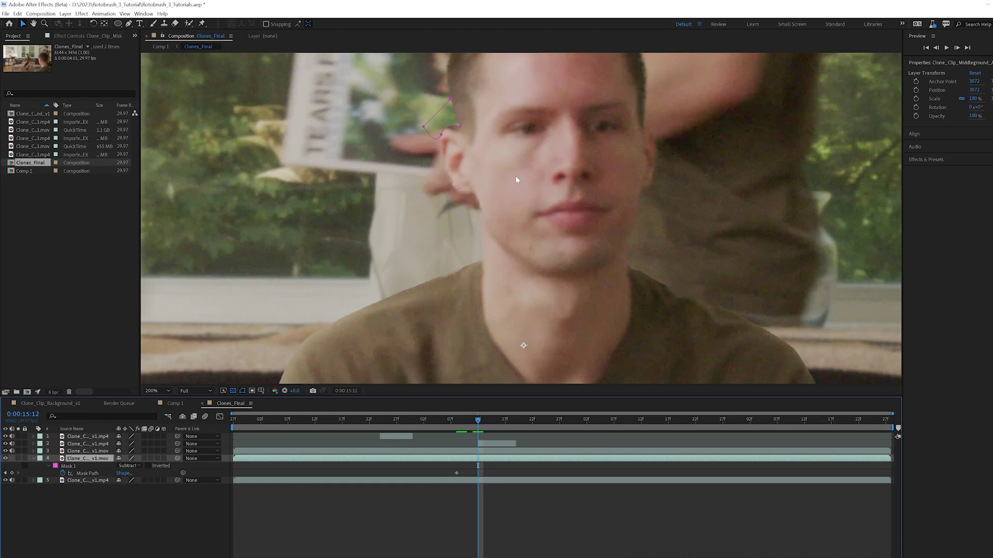
Pull the mask edge in along the ear, reveal its properties, and scrub ahead to check the edges.
left_click_drag(459, 125, 448, 131)
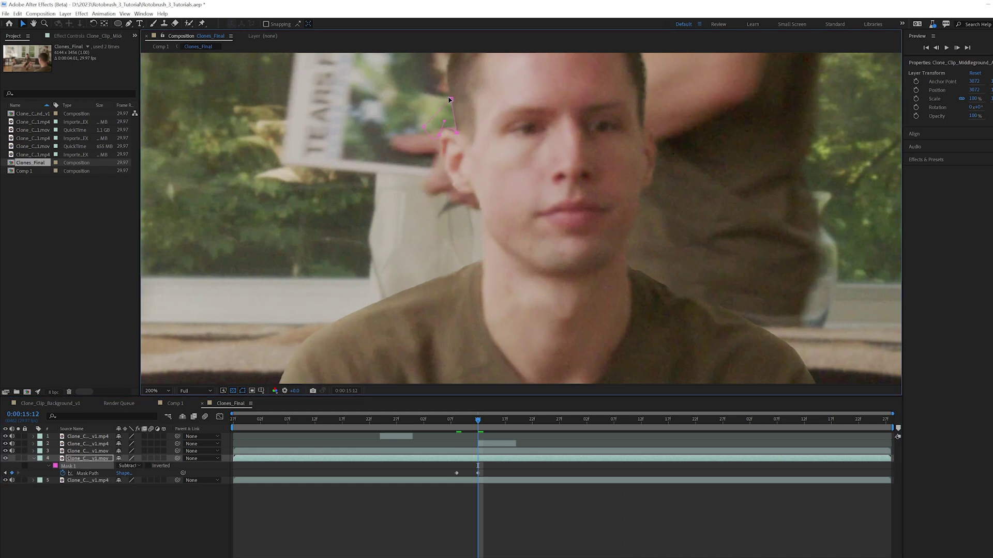
key("m")
key("m")
left_click(113, 481)
left_click_drag(477, 419, 496, 429)
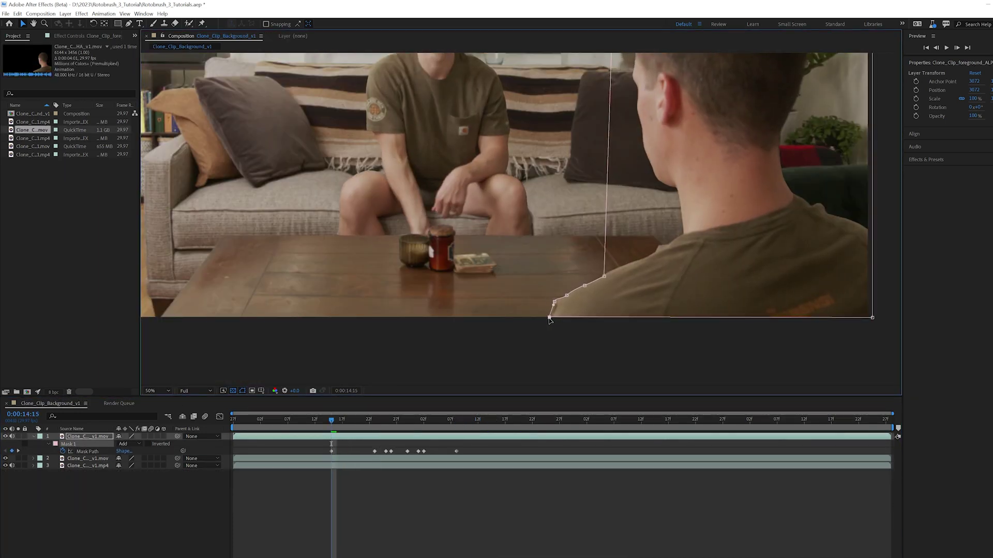
left_click(518, 470)
left_click_drag(336, 425, 384, 425)
left_click(383, 436)
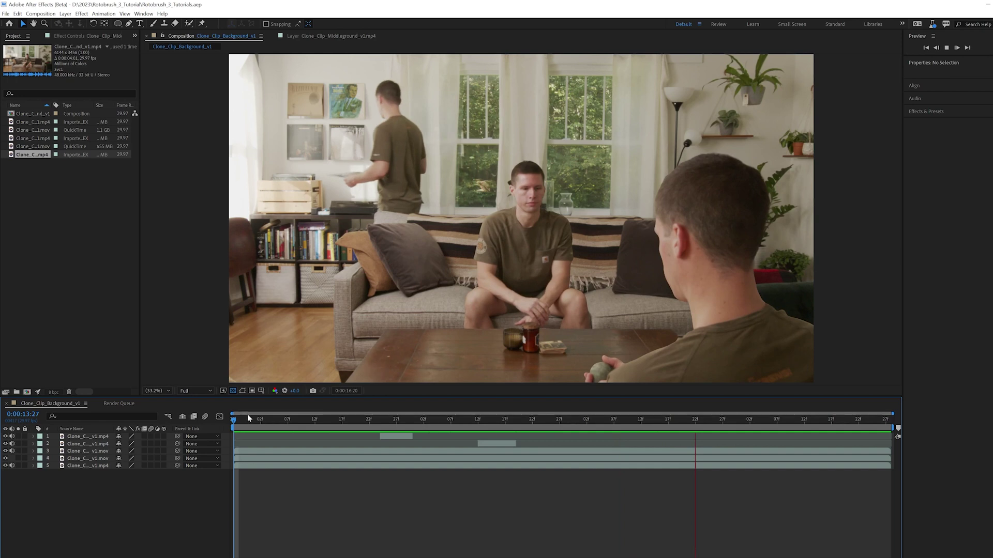
Stop playback and pre-compose all five clone layers into Clones_Final.
key("space")
left_click(70, 437)
left_click(82, 467, "shift")
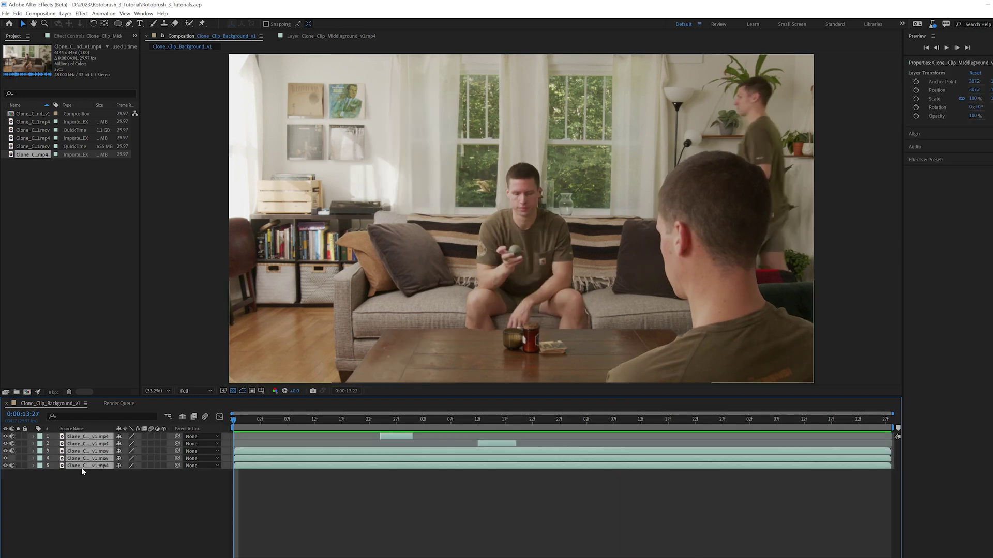
right_click(89, 468)
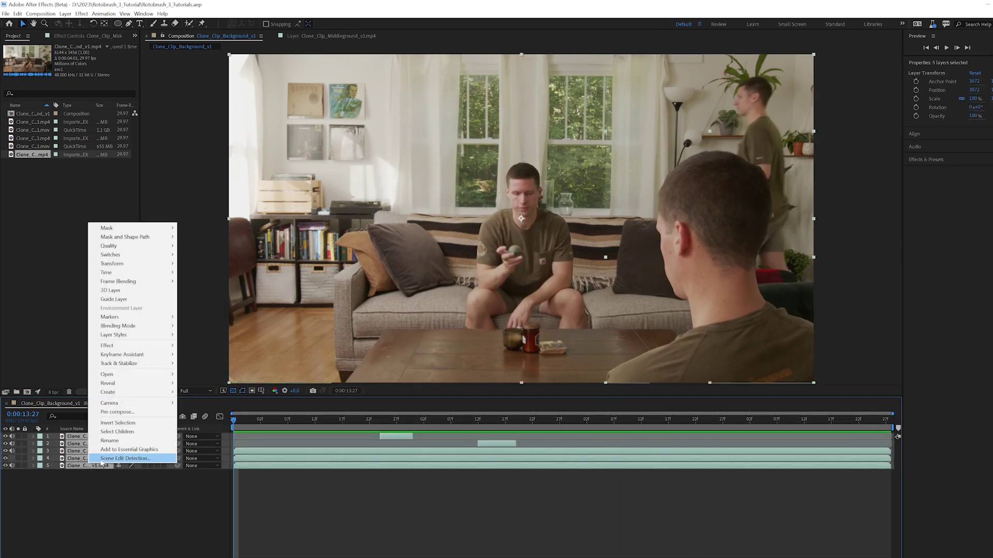
left_click(135, 412)
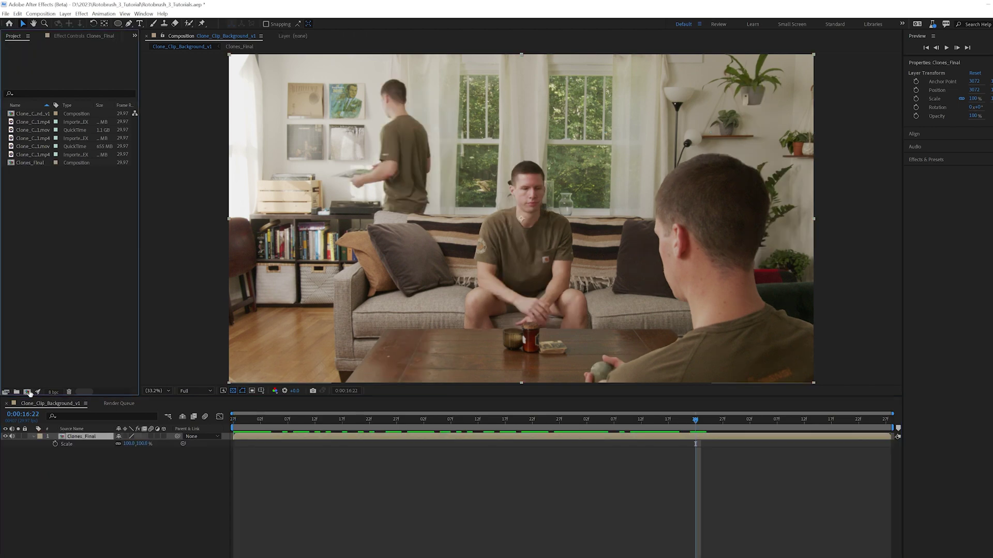
Create Comp 1 at 2560 width (2560×1440) and place Clones_Final in it.
left_click(27, 392)
type("2560")
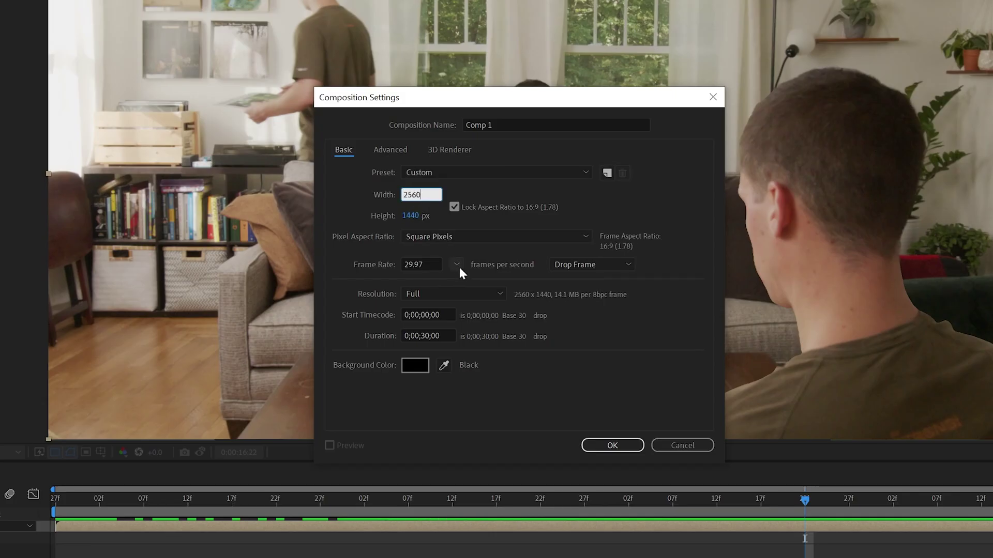
key("Return")
left_click_drag(31, 162, 79, 441)
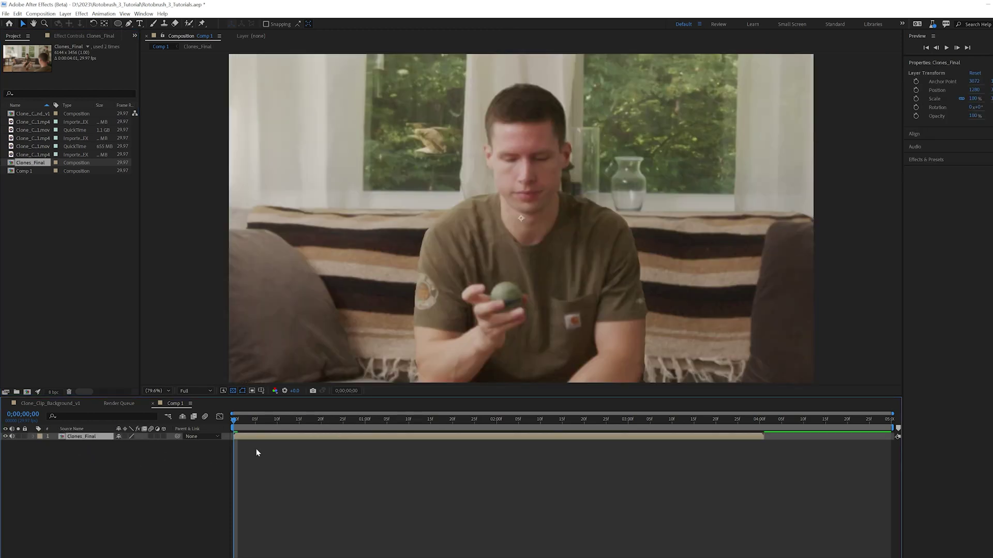
Keyframe Clones_Final's Scale at 73% at frame 0 and 43% at 0;00;02;04, then scrub back to preview.
key("s")
left_click_drag(125, 447, 114, 446)
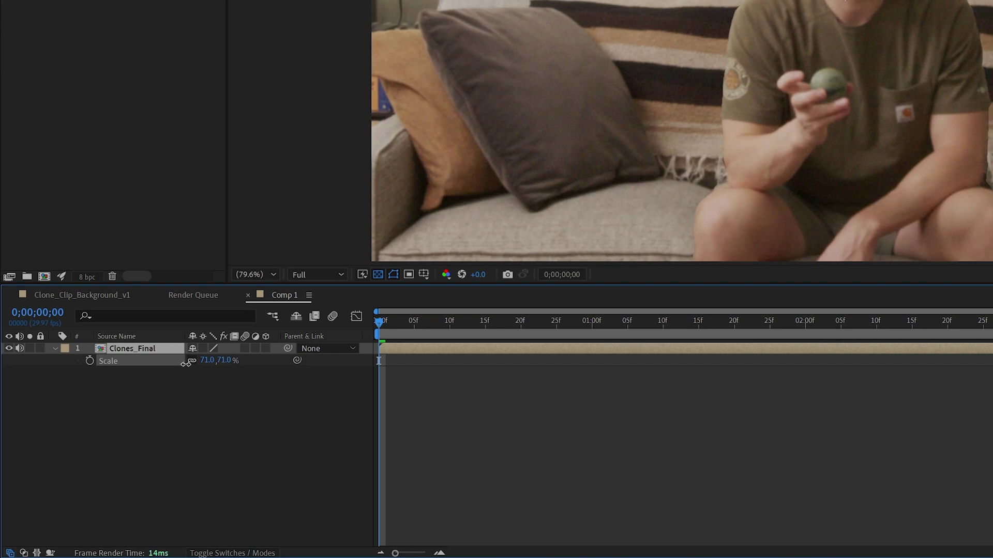
left_click_drag(186, 364, 188, 363)
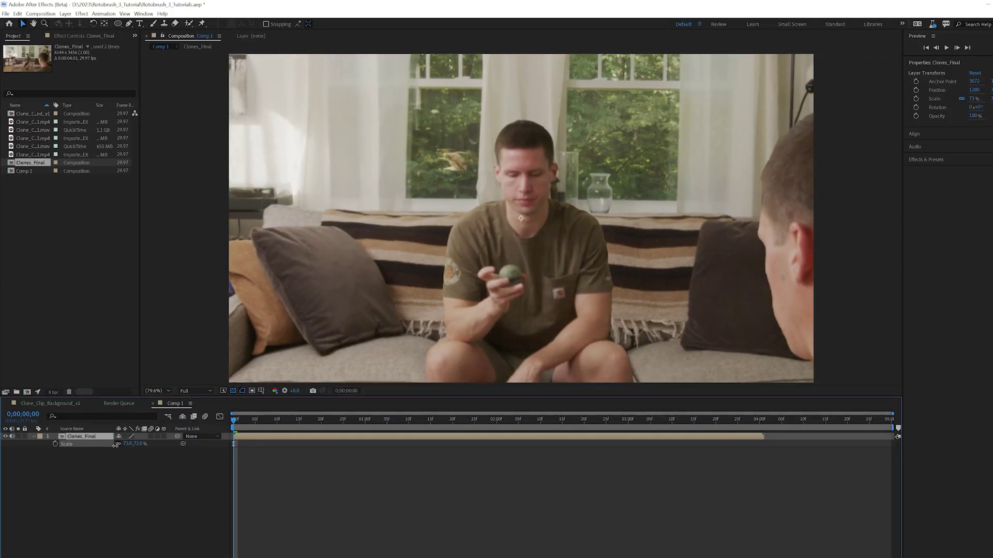
left_click(55, 444)
left_click(514, 422)
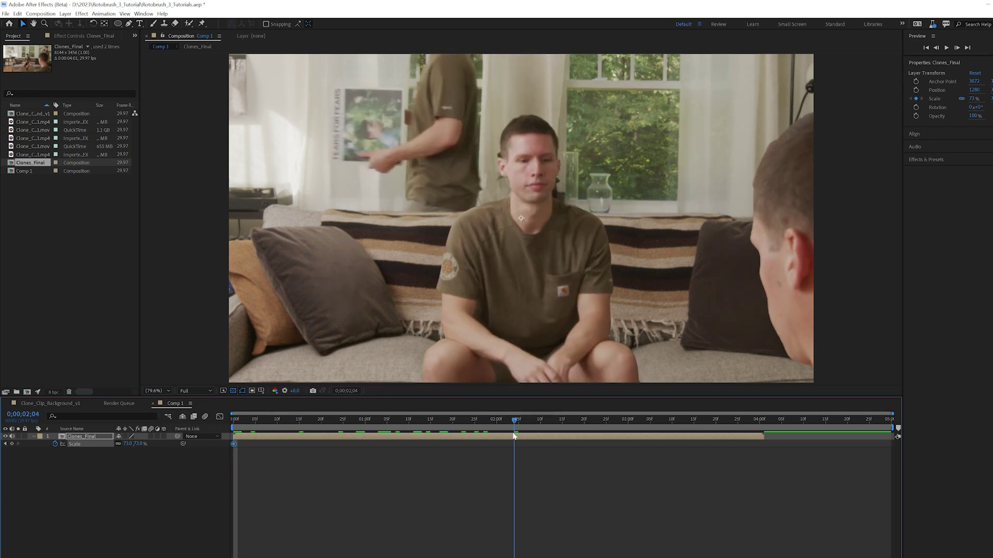
left_click_drag(132, 444, 123, 444)
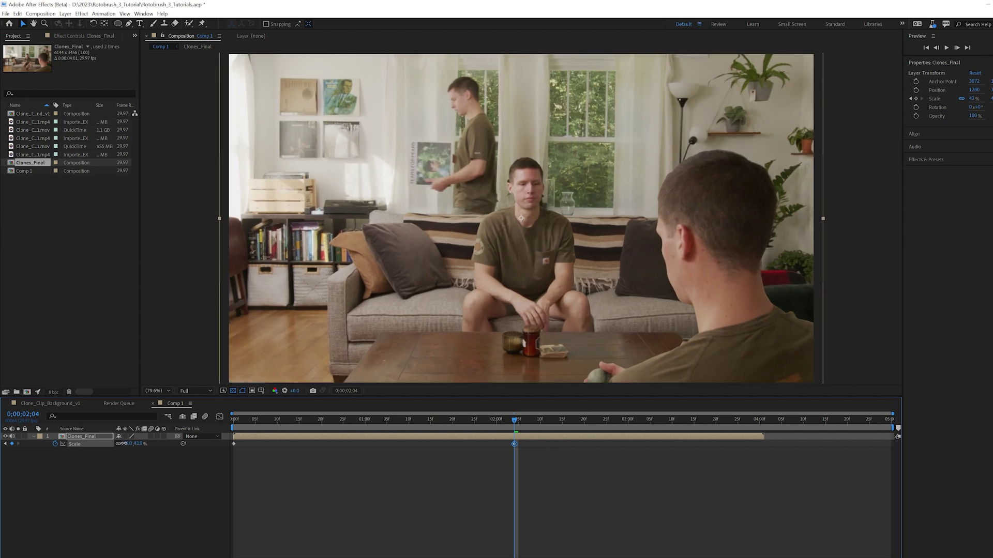
left_click_drag(514, 423, 459, 429)
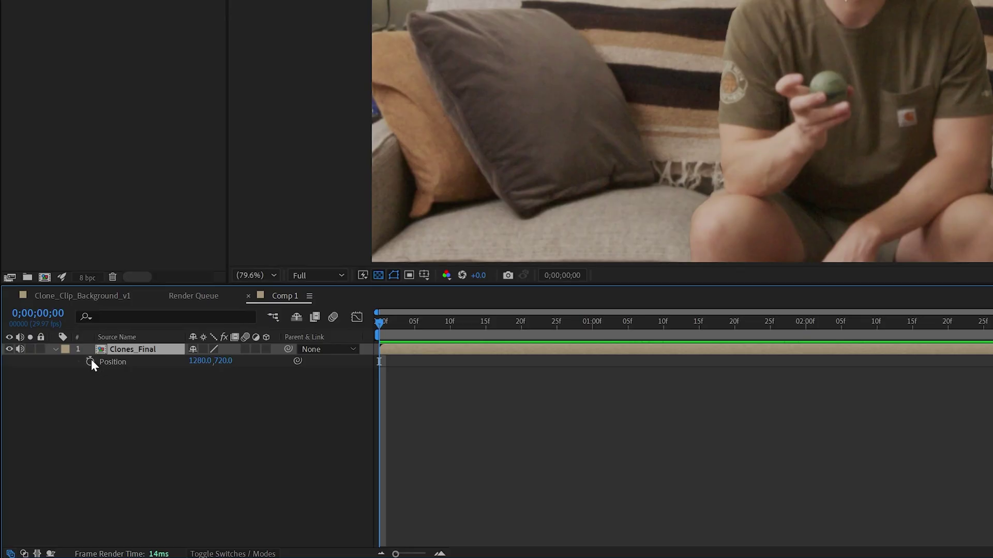
Add a wiggle(2,20) expression to Clones_Final's Position for a handheld camera shake.
left_click(54, 444, "alt")
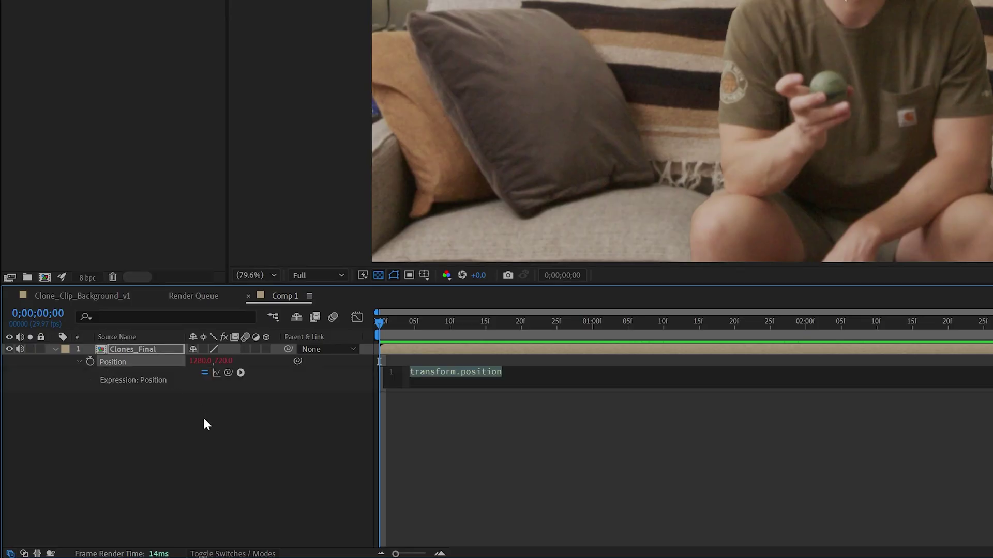
type("wiggle(2,30")
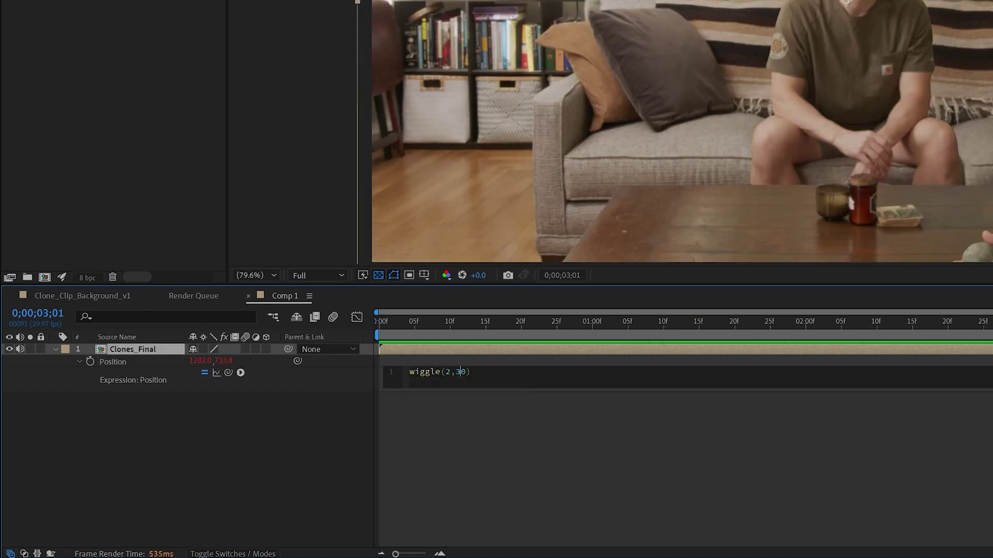
key("BackSpace")
type("2")
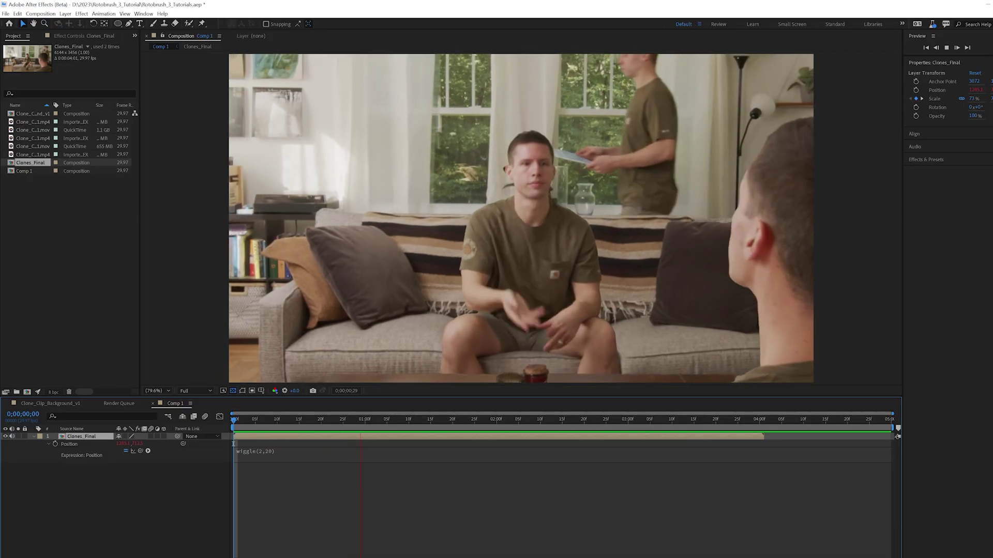
Apply Easy Ease to the end Scale keyframe at 43% and lengthen its ease in the Graph Editor.
right_click(515, 444)
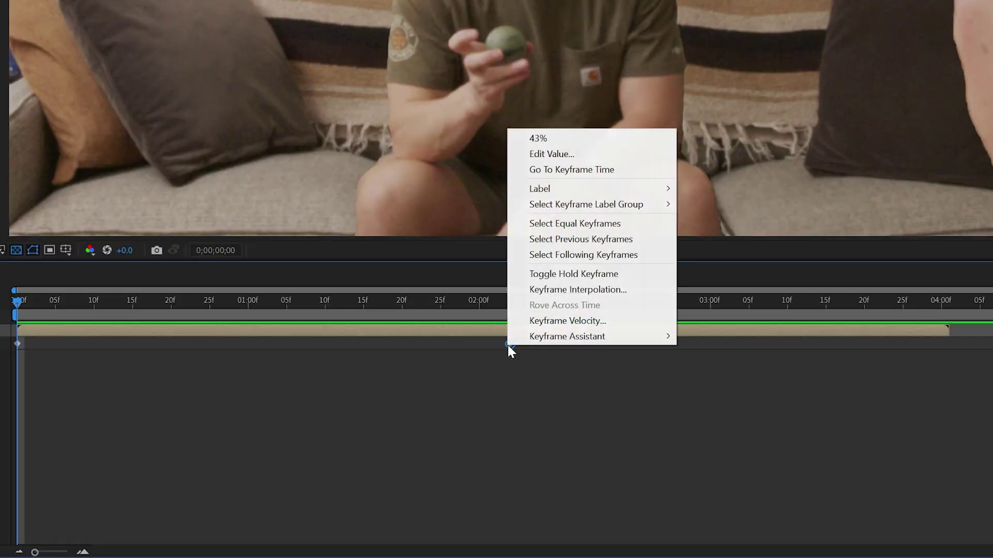
mouse_move(542, 442)
left_click(757, 383)
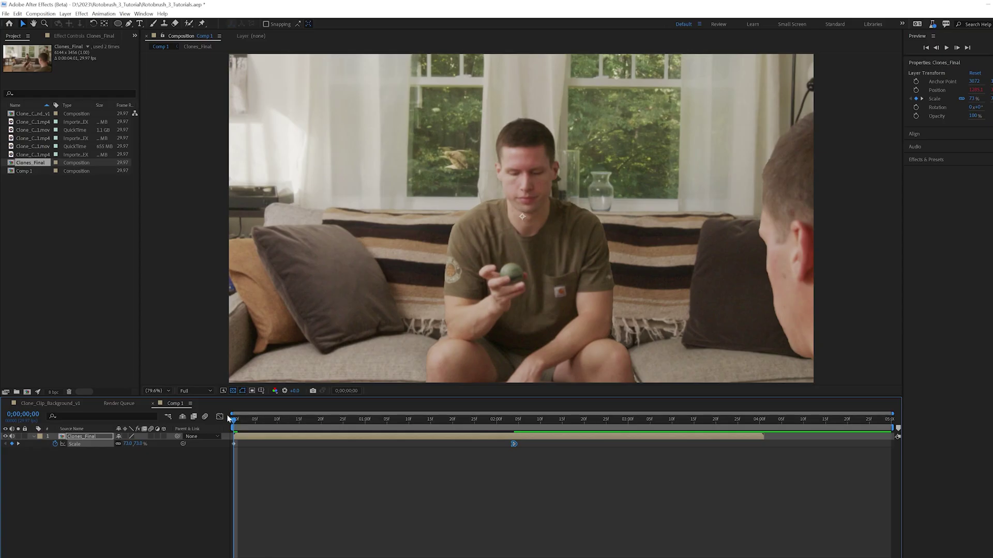
left_click(222, 417)
left_click_drag(419, 538, 375, 541)
left_click(220, 418)
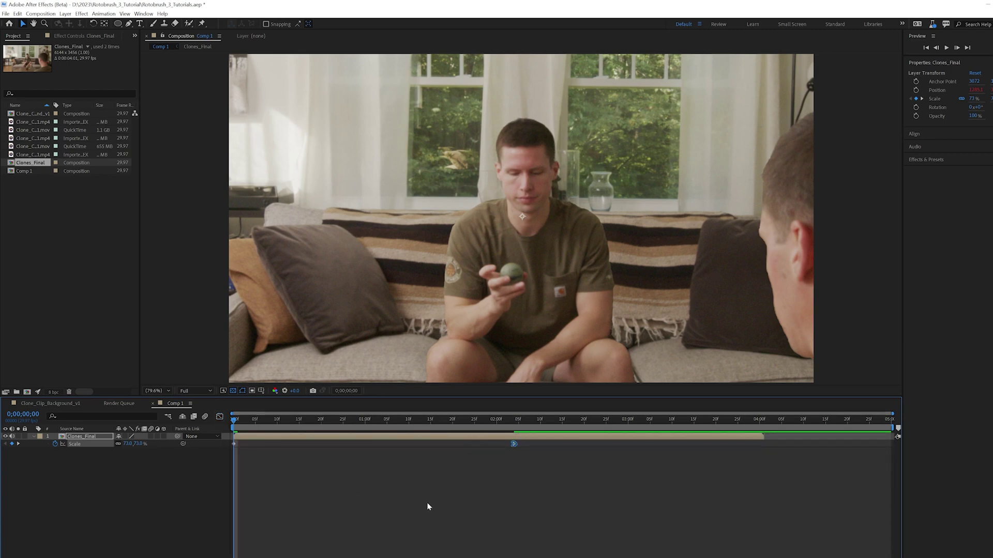